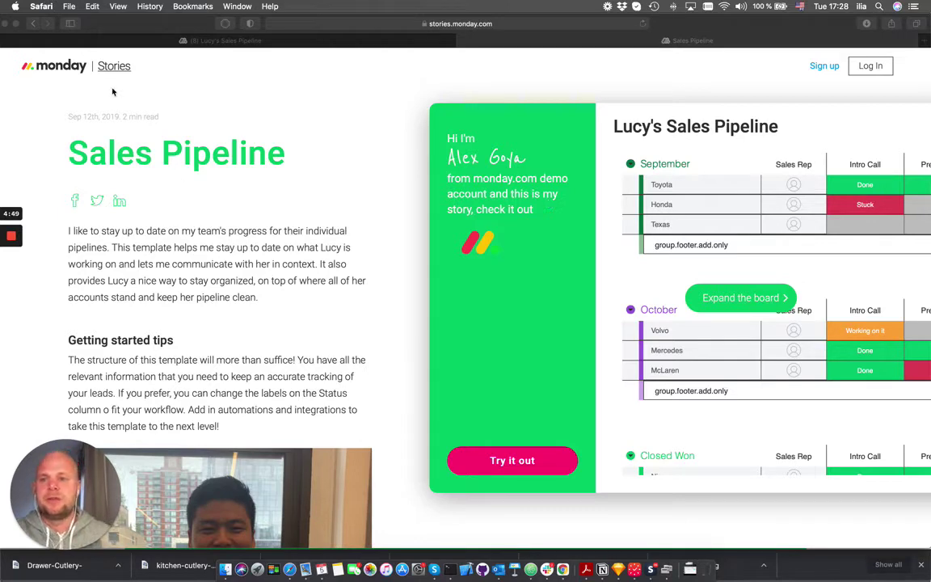
# Expand the Sales Pipeline template board on the stories page and compare it with the Lucy's Sales Pipeline board in the workspace
pyautogui.click(541, 375)
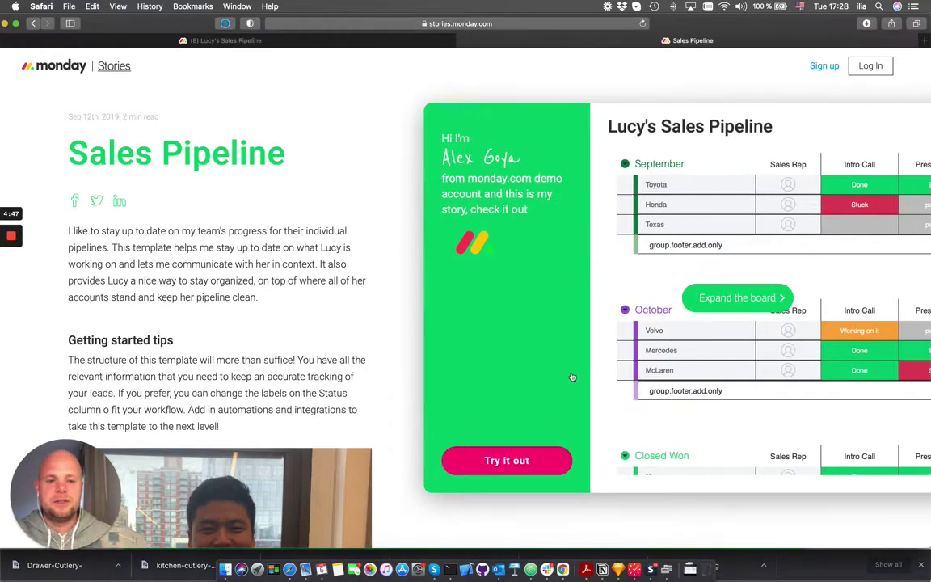
pyautogui.click(742, 298)
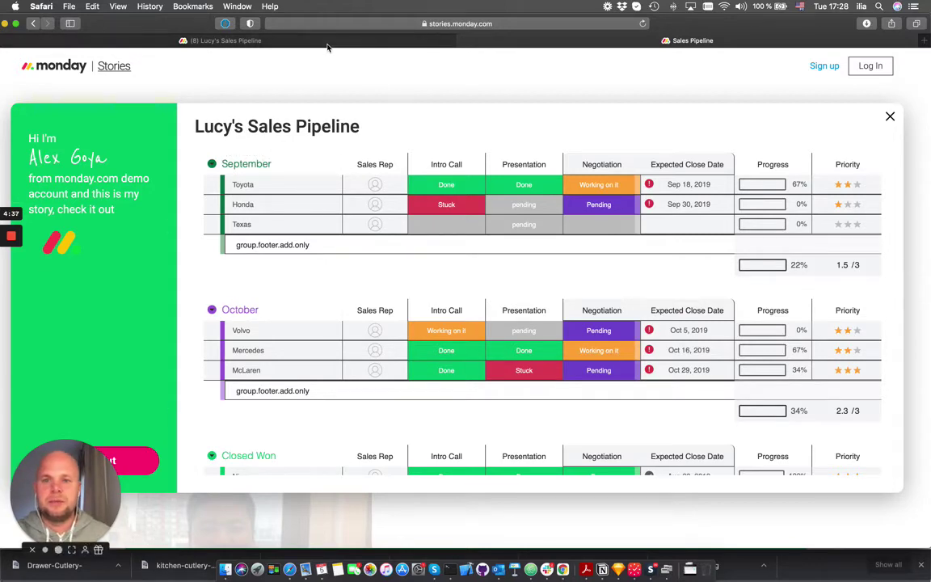
pyautogui.click(296, 42)
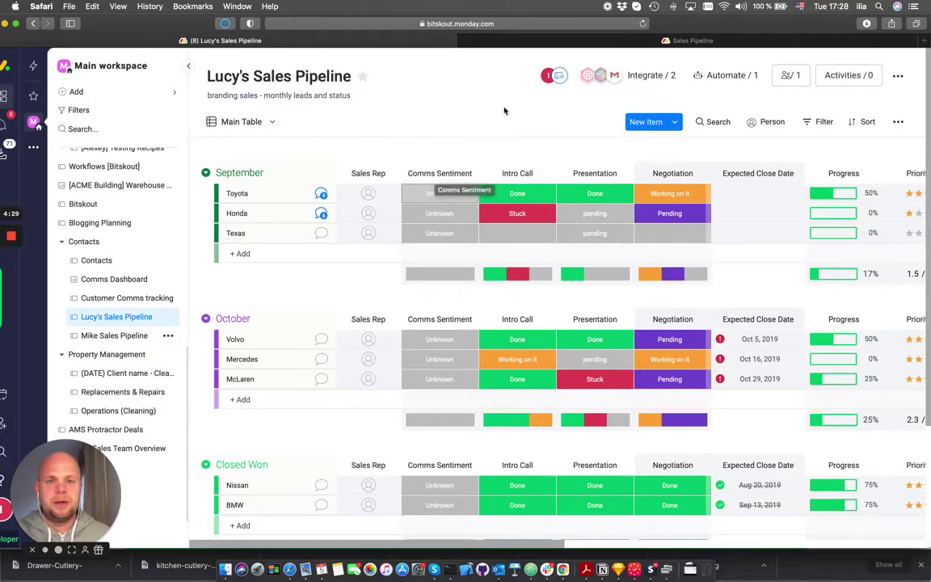
pyautogui.click(522, 40)
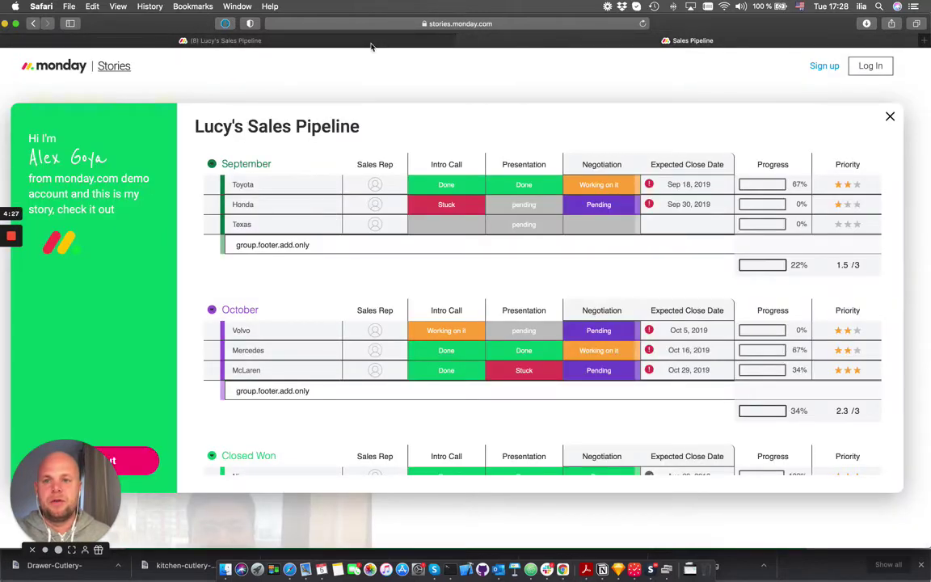
pyautogui.click(335, 42)
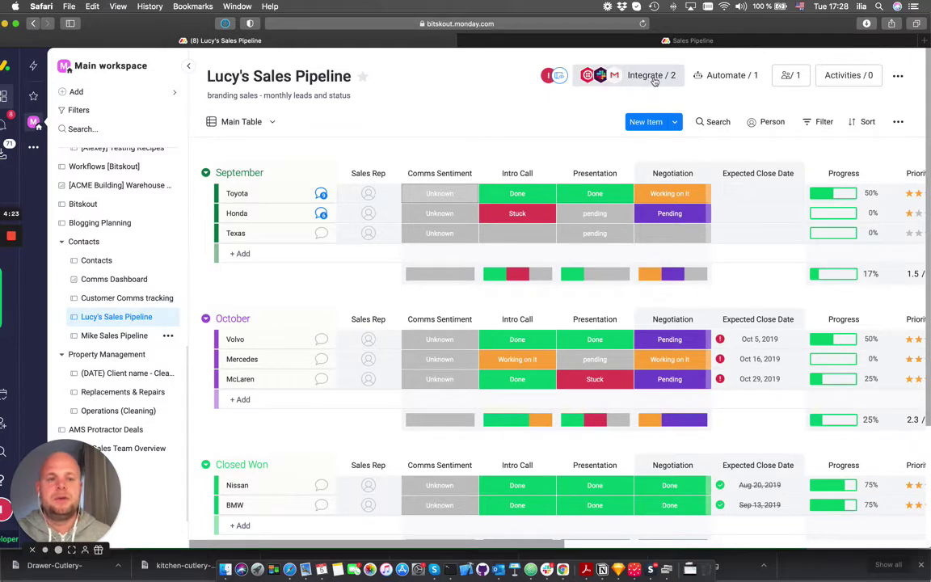
# Review the board's Gmail integration that adds received emails as updates, and look over the Email column in the pipeline table
pyautogui.click(651, 76)
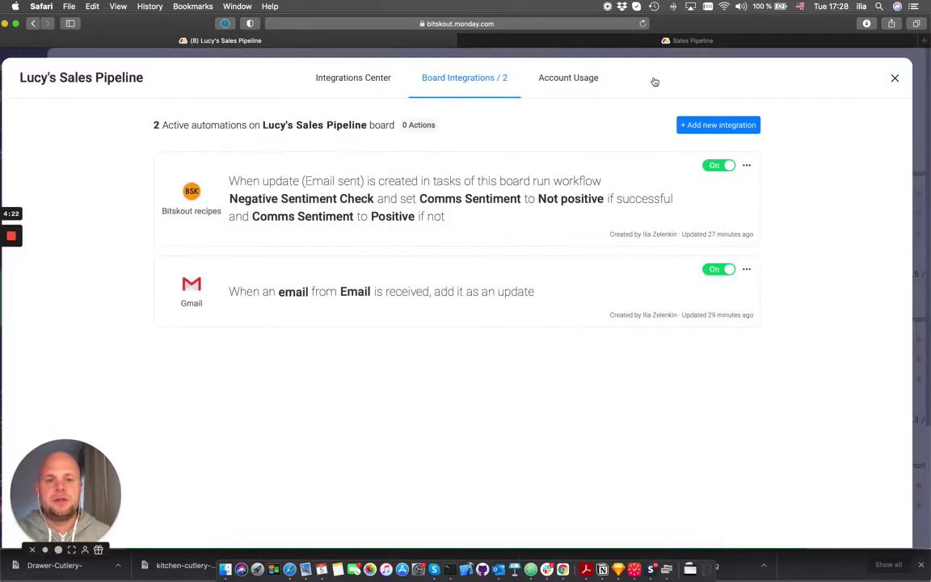
pyautogui.click(474, 320)
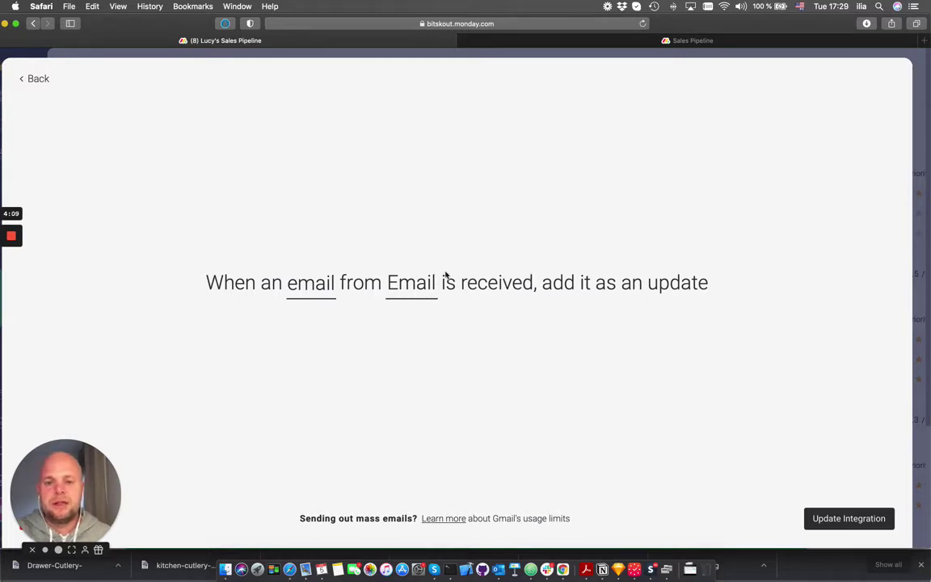
pyautogui.click(41, 79)
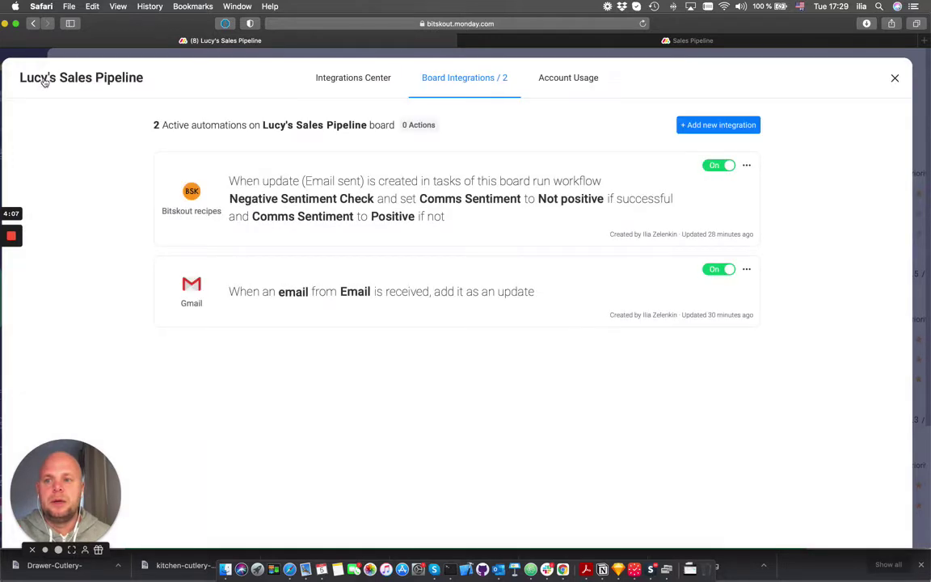
pyautogui.click(896, 79)
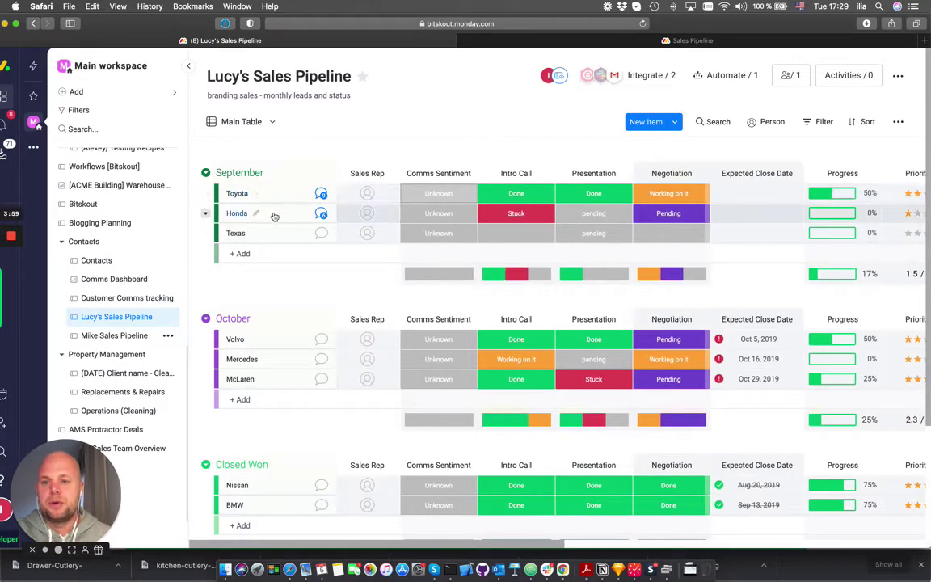
pyautogui.hscroll(6, 509, 196)
pyautogui.hscroll(8, 509, 198)
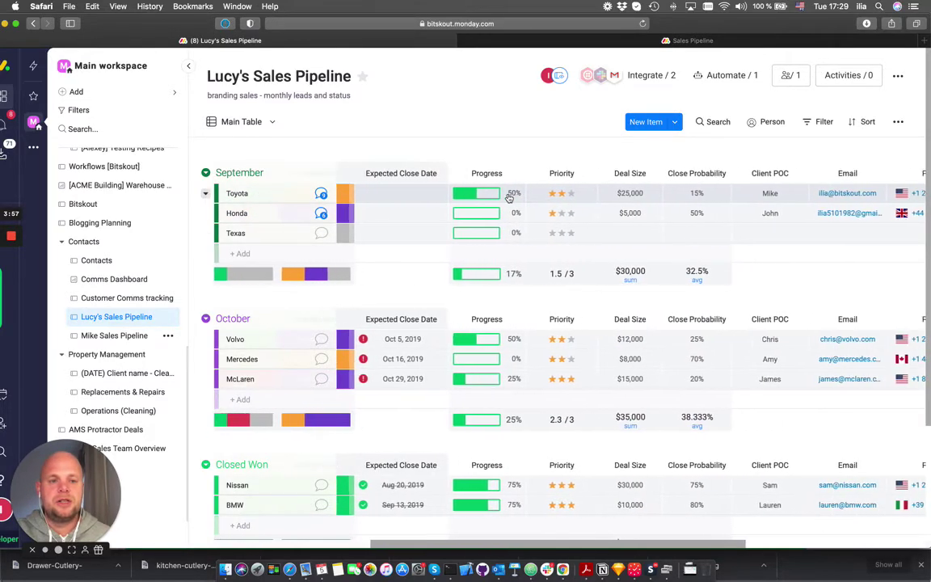
pyautogui.hscroll(-14, 514, 197)
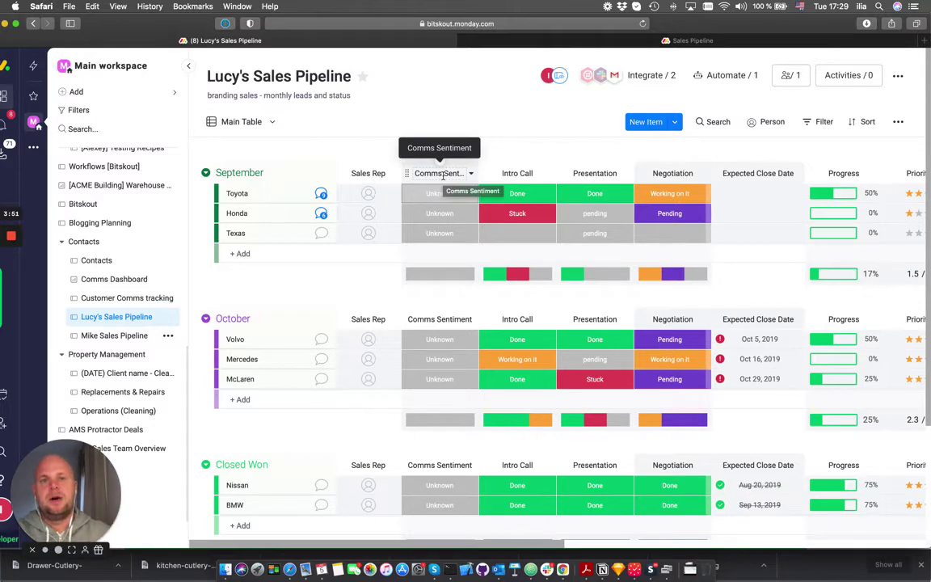
# Review the Bitskout integration running the Negative Sentiment Check workflow and the available Comms Sentiment labels for Toyota
pyautogui.click(628, 81)
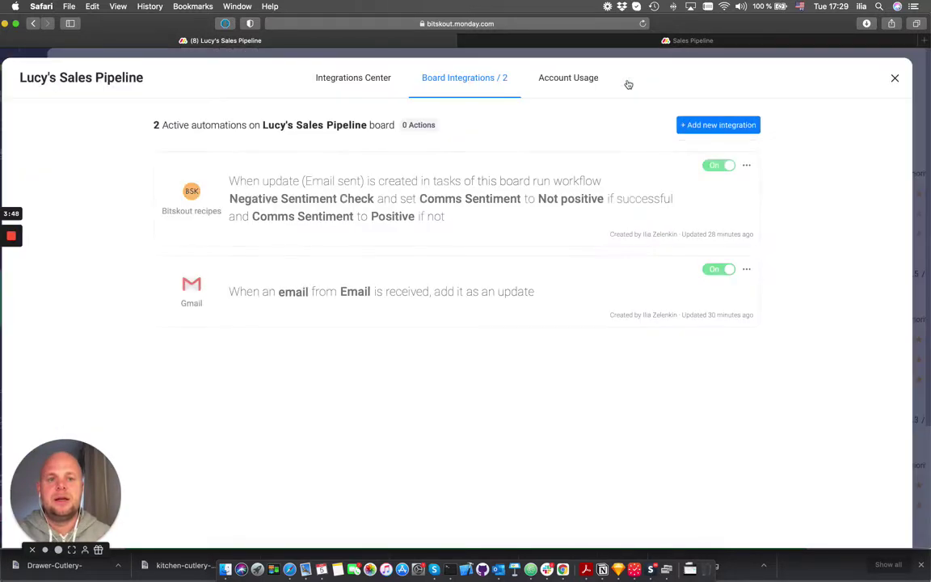
pyautogui.click(391, 173)
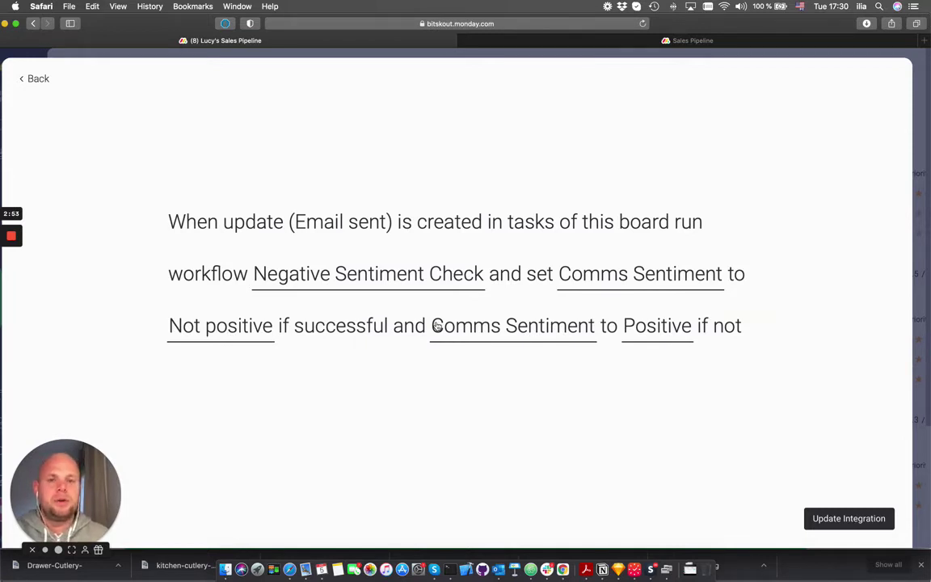
pyautogui.click(38, 79)
pyautogui.click(896, 79)
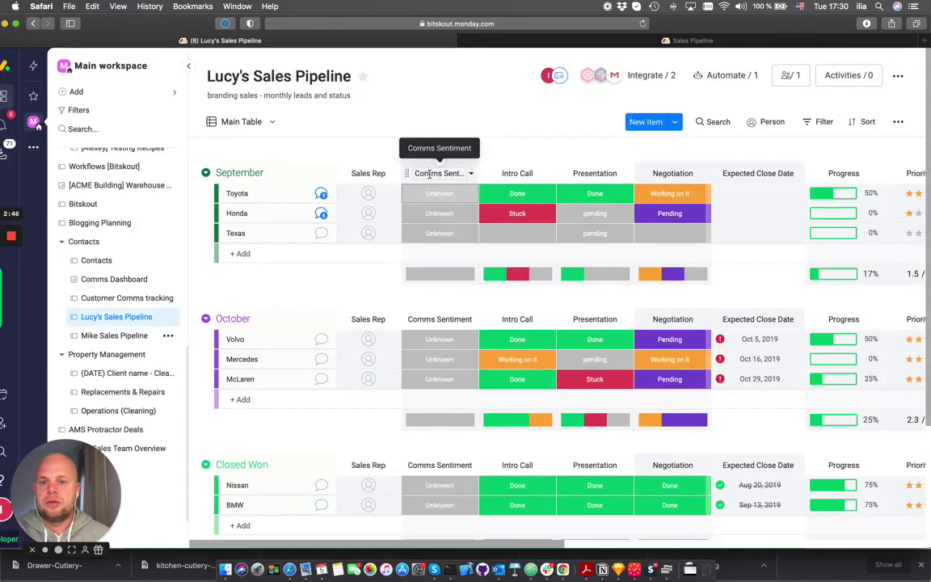
pyautogui.click(447, 196)
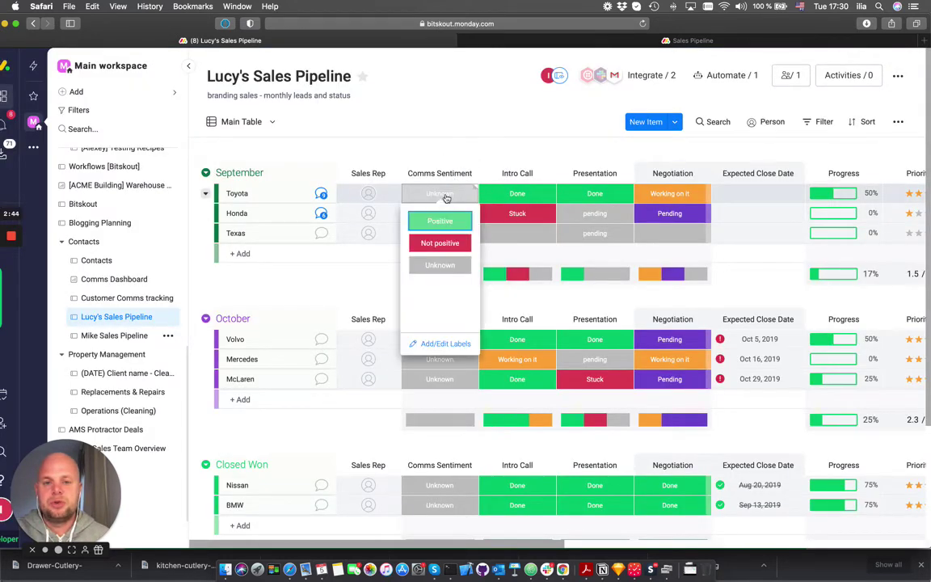
pyautogui.click(393, 148)
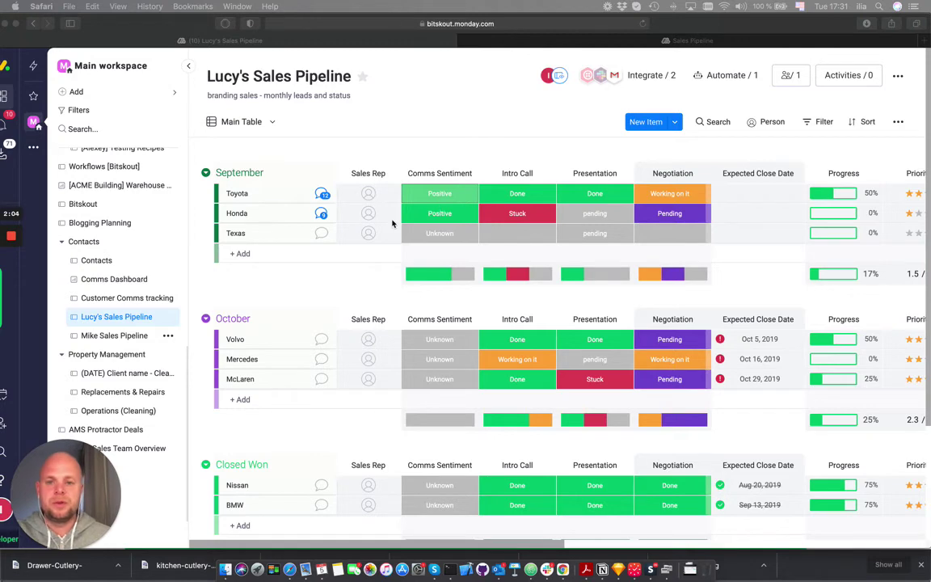
# Read the sentiment scores in the Toyota item's latest update, highlight the Neutral score, and close the item
pyautogui.hscroll(2, 320, 195)
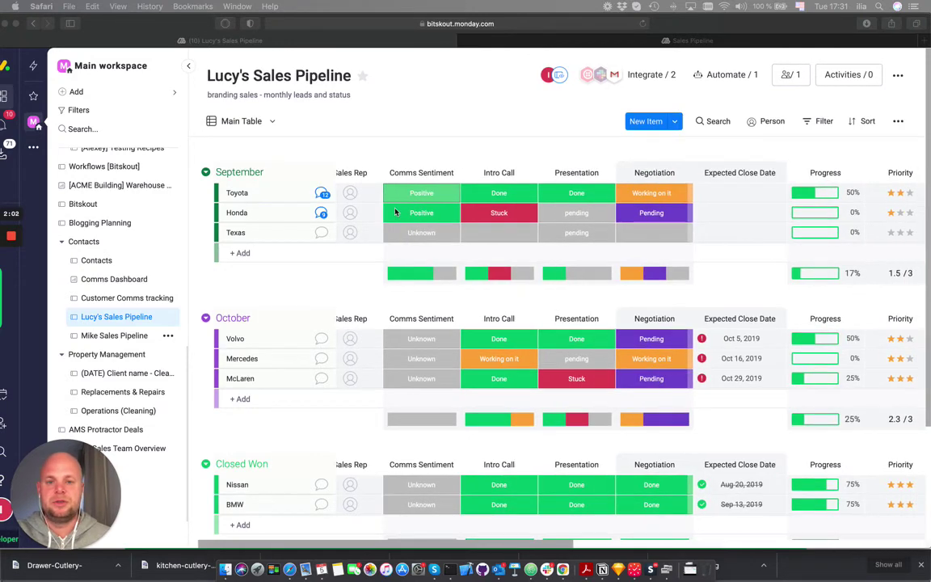
pyautogui.hscroll(-2, 356, 186)
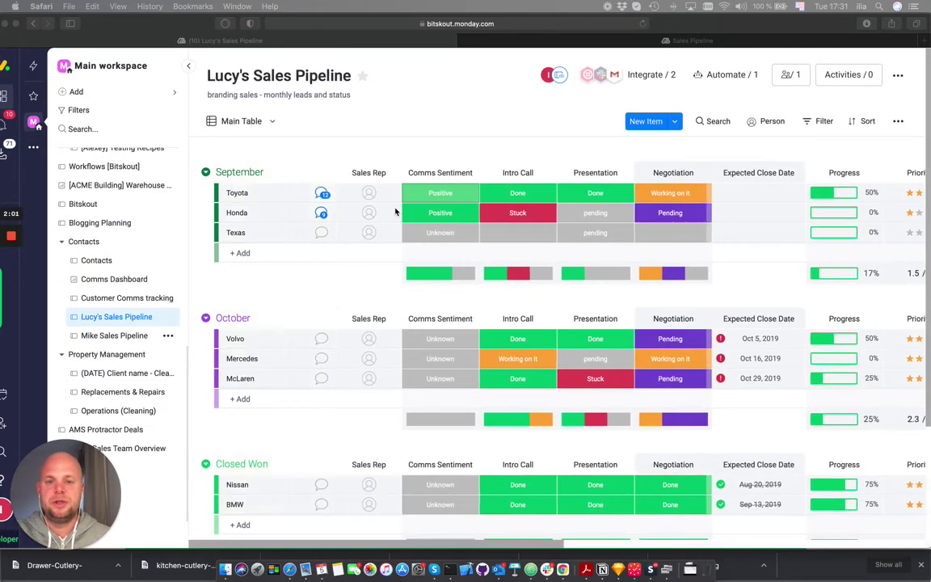
pyautogui.click(323, 194)
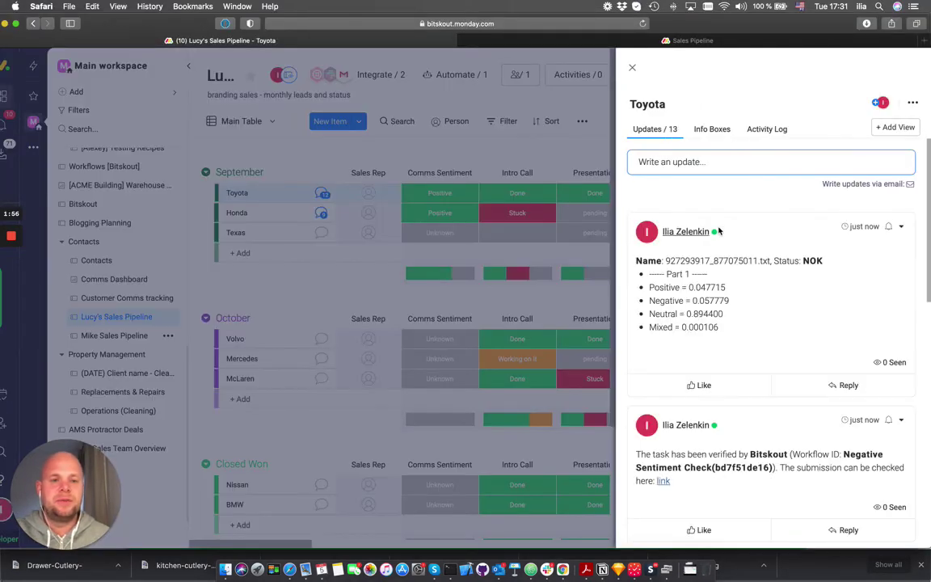
pyautogui.scroll(-2, 786, 258)
pyautogui.scroll(2, 778, 256)
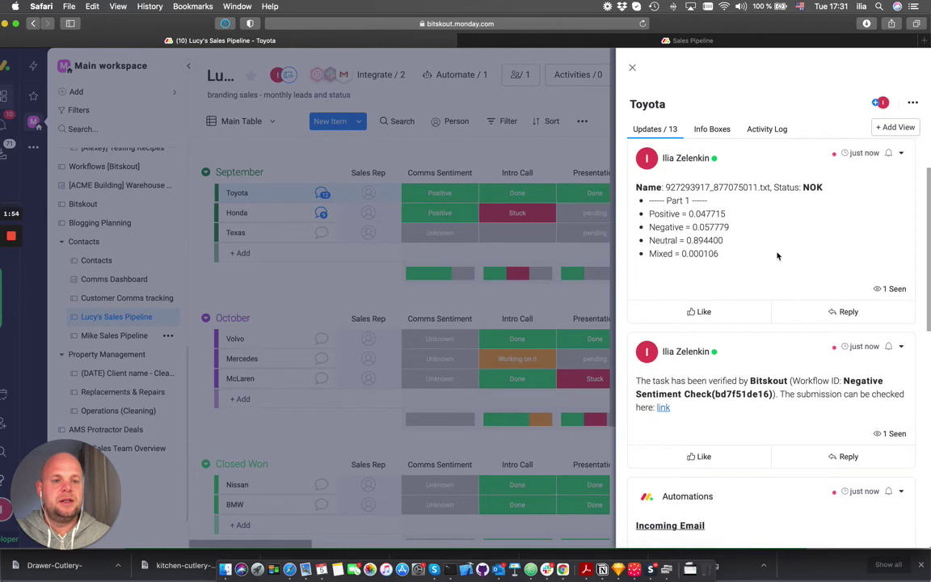
pyautogui.moveTo(734, 261); pyautogui.dragTo(691, 259)
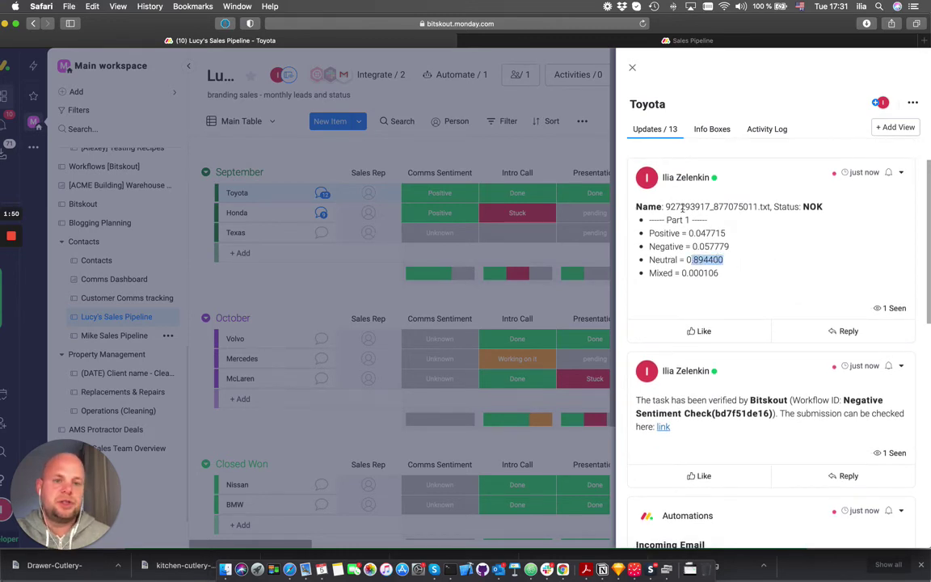
pyautogui.click(631, 69)
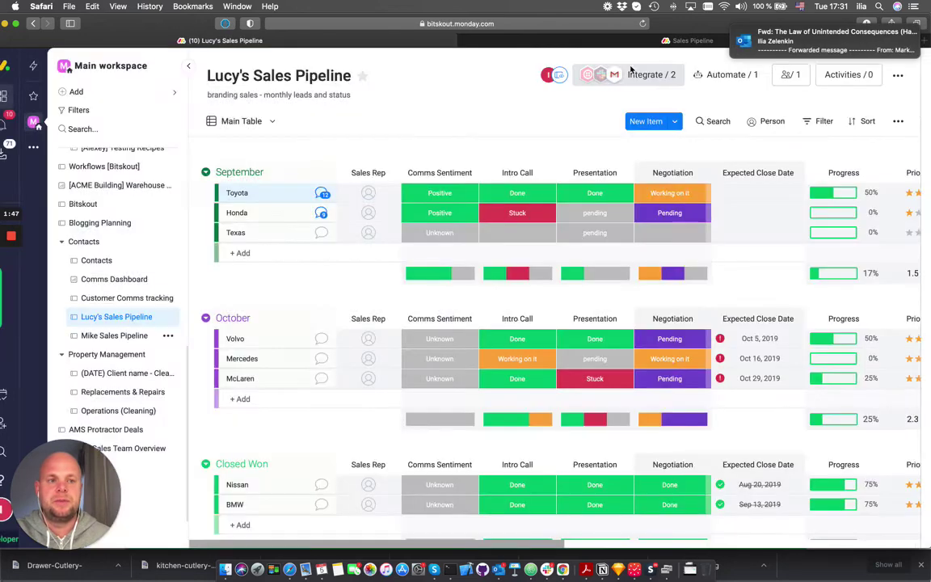
# Expand the Honda item's latest update, highlight the dominant sentiment score of each of its three parts, and close the item
pyautogui.click(322, 215)
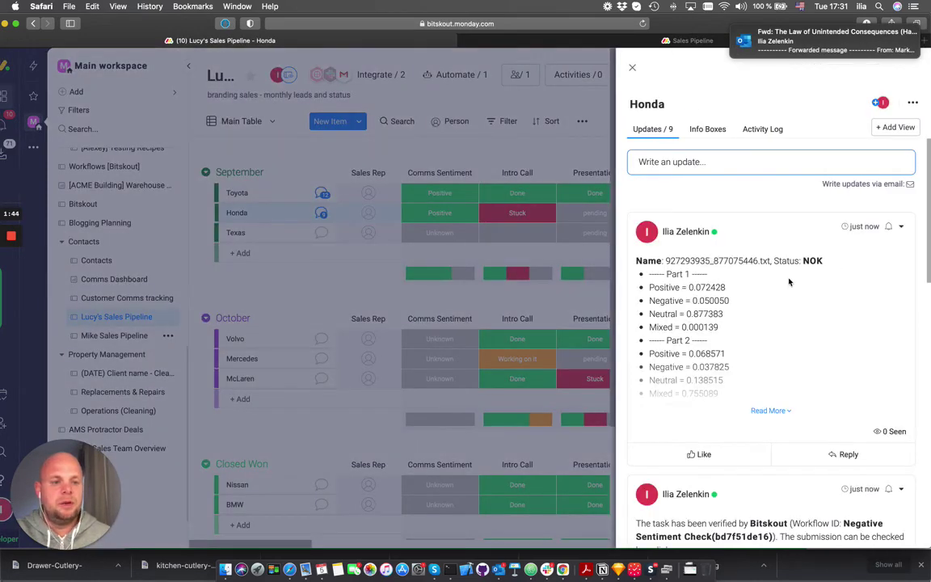
pyautogui.scroll(-2, 788, 278)
pyautogui.click(770, 366)
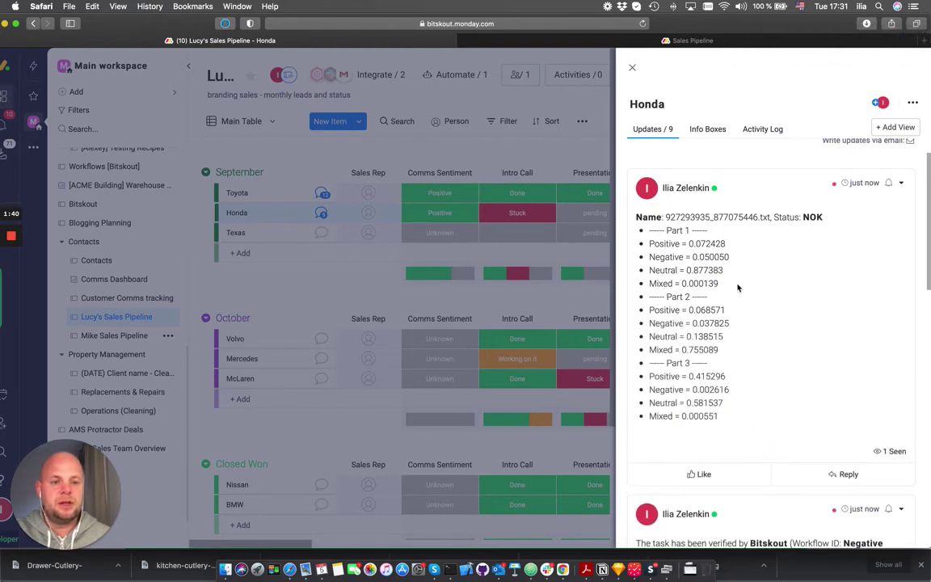
pyautogui.moveTo(724, 270); pyautogui.dragTo(670, 270)
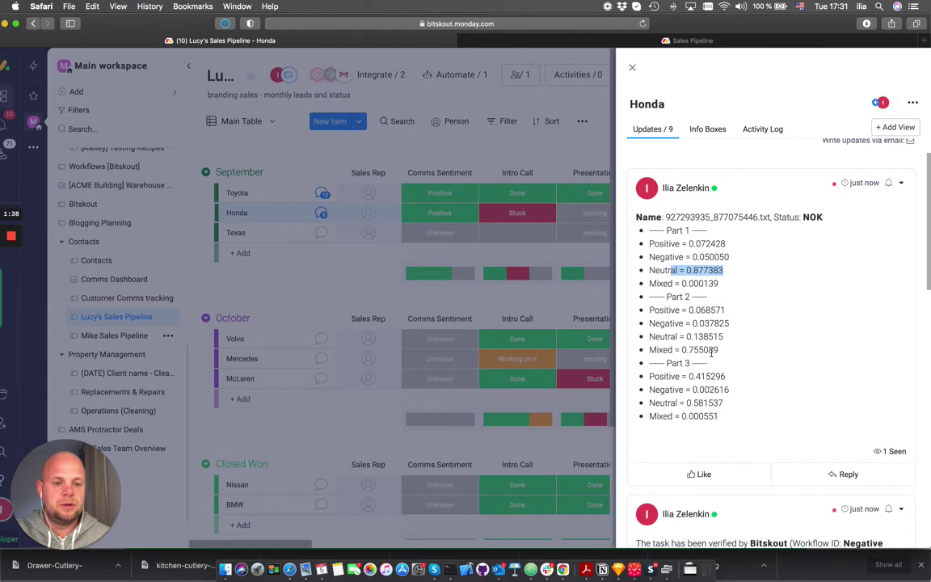
pyautogui.moveTo(719, 350); pyautogui.dragTo(689, 350)
pyautogui.scroll(-1, 687, 364)
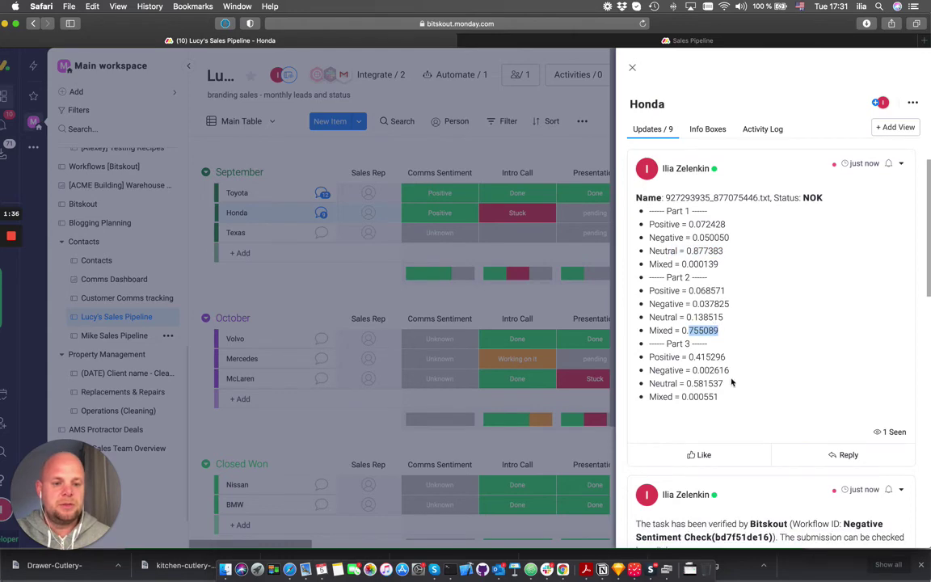
pyautogui.moveTo(724, 383); pyautogui.dragTo(677, 383)
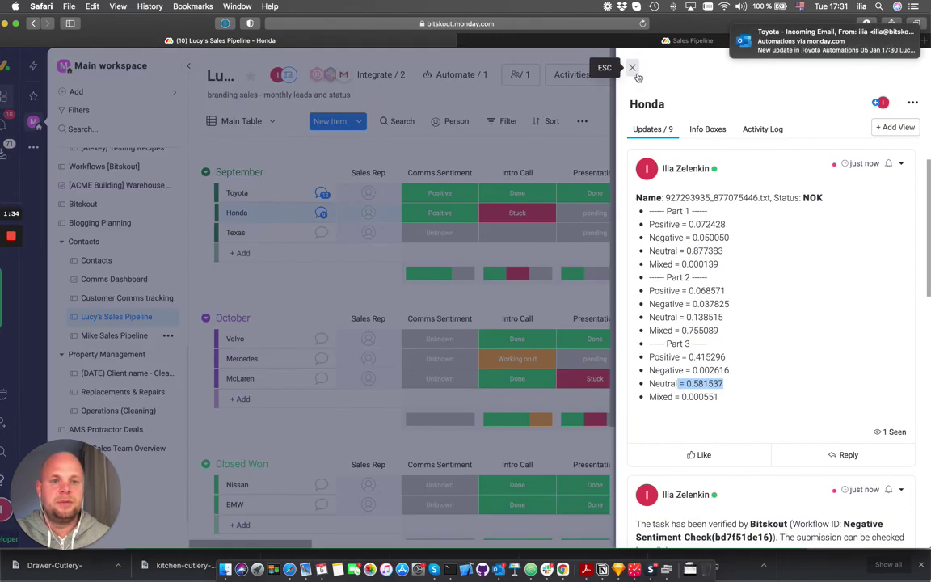
pyautogui.click(631, 68)
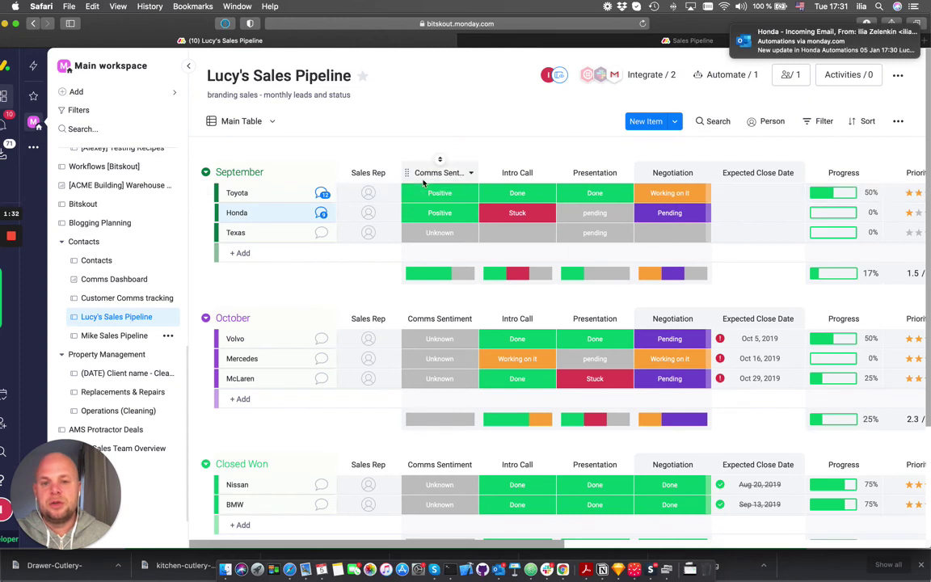